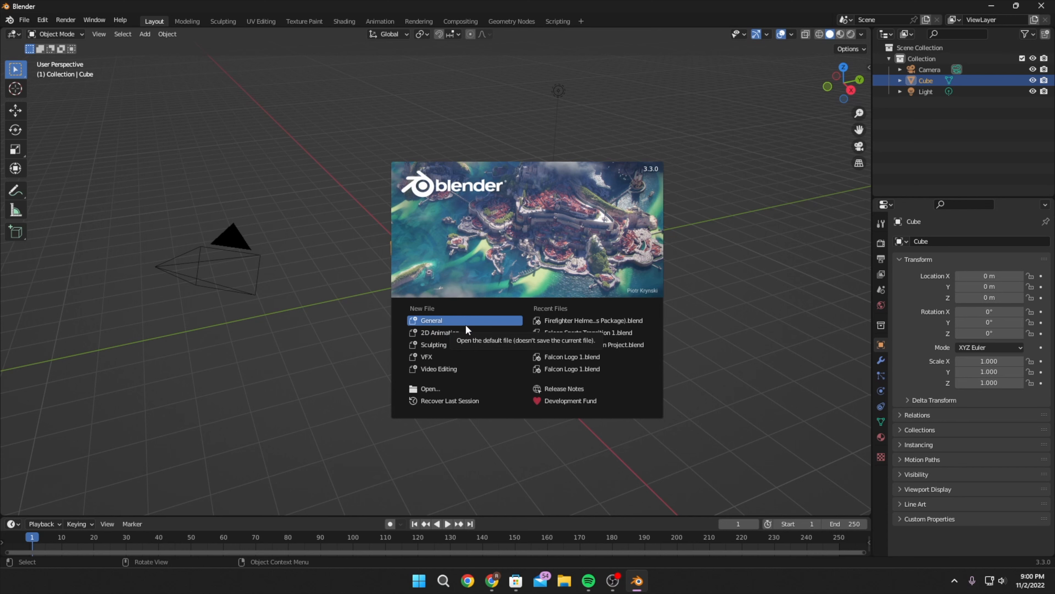
# Start a new General file and delete the default cube.
pyautogui.click(465, 324)
pyautogui.moveTo(465, 324); pyautogui.dragTo(553, 316, button='middle')
pyautogui.scroll(2, 496, 289)
pyautogui.scroll(-4, 593, 187)
pyautogui.click(539, 131)
pyautogui.click(665, 254)
pyautogui.scroll(3, 546, 279)
pyautogui.moveTo(669, 262); pyautogui.dragTo(441, 272, button='middle')
pyautogui.scroll(-3, 441, 273)
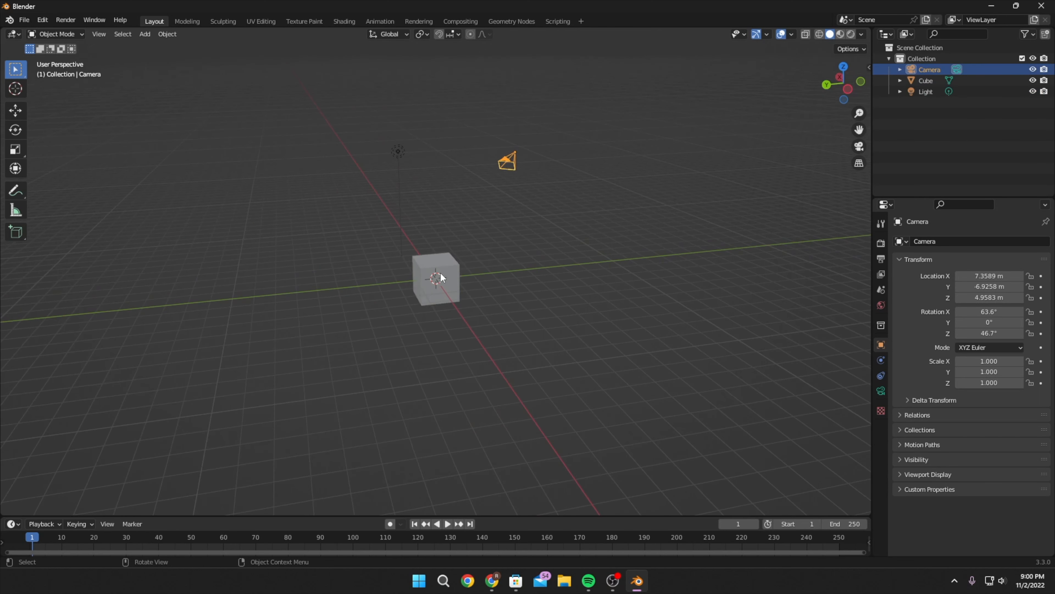
pyautogui.click(441, 272)
pyautogui.press('Delete')
# Add a plane at the origin and scale it up to about 10.4 as the floor.
pyautogui.hotkey('shift', 'a')
pyautogui.moveTo(455, 304)
pyautogui.click(541, 306)
pyautogui.press('s')
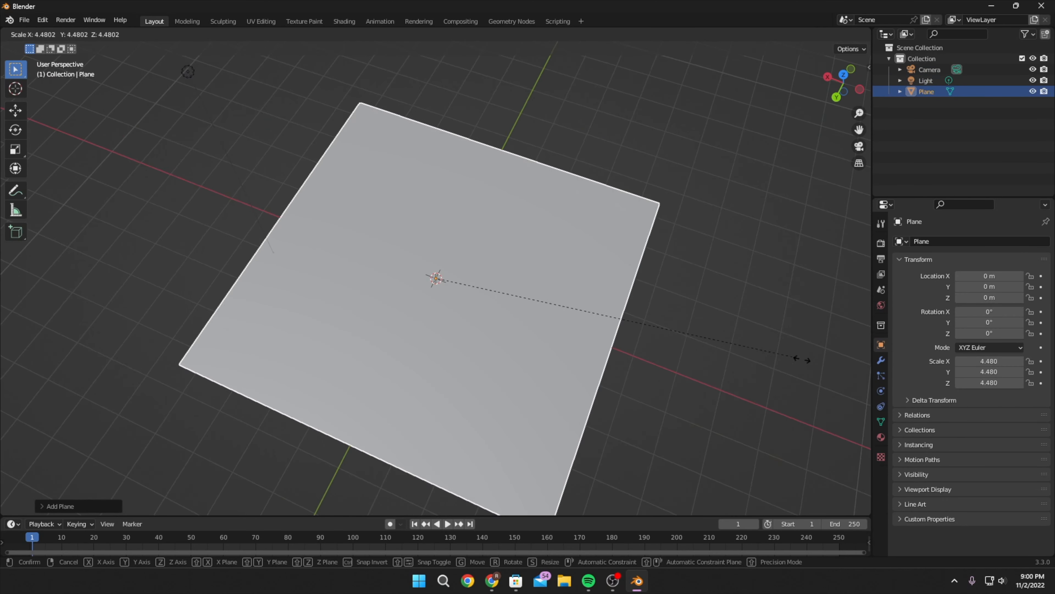
pyautogui.click(475, 290)
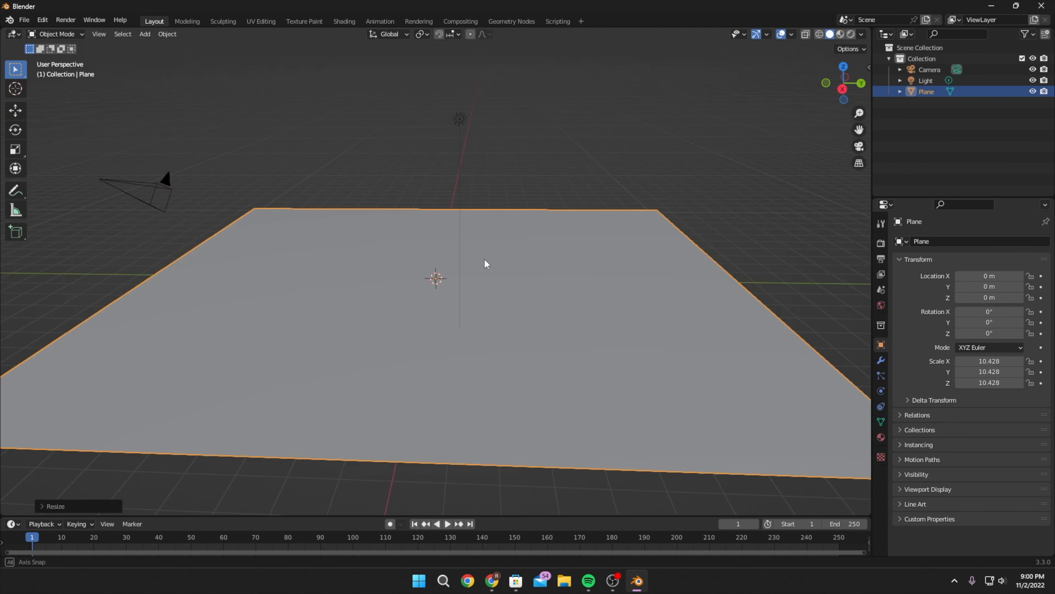
# Deselect everything and paste the copied rigged car model into the scene.
pyautogui.moveTo(486, 262); pyautogui.dragTo(489, 326, button='middle')
pyautogui.hotkey('alt', 'a')
pyautogui.hotkey('ctrl', 'v')
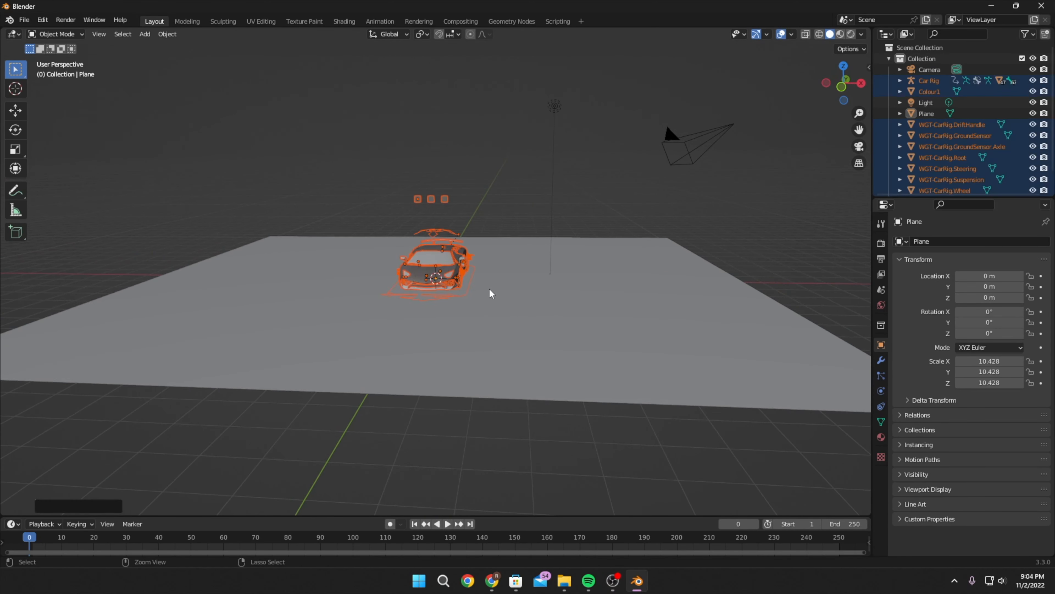
pyautogui.moveTo(489, 288); pyautogui.dragTo(508, 265, button='middle')
pyautogui.scroll(6, 476, 264)
pyautogui.scroll(-3, 537, 285)
# Scale up the pasted car with its rig and move it into place on the floor plane.
pyautogui.press('s')
pyautogui.click(612, 268)
pyautogui.moveTo(613, 269); pyautogui.dragTo(540, 308, button='middle')
pyautogui.press('g')
pyautogui.click(480, 259)
pyautogui.scroll(6, 499, 269)
pyautogui.scroll(2, 499, 272)
pyautogui.scroll(-8, 404, 295)
pyautogui.moveTo(473, 284); pyautogui.dragTo(455, 274, button='middle')
# Lock the camera to the view and reframe the car from a lower angle through the camera.
pyautogui.press('KP_0')
pyautogui.scroll(2, 455, 270)
pyautogui.press('n')
pyautogui.click(865, 116)
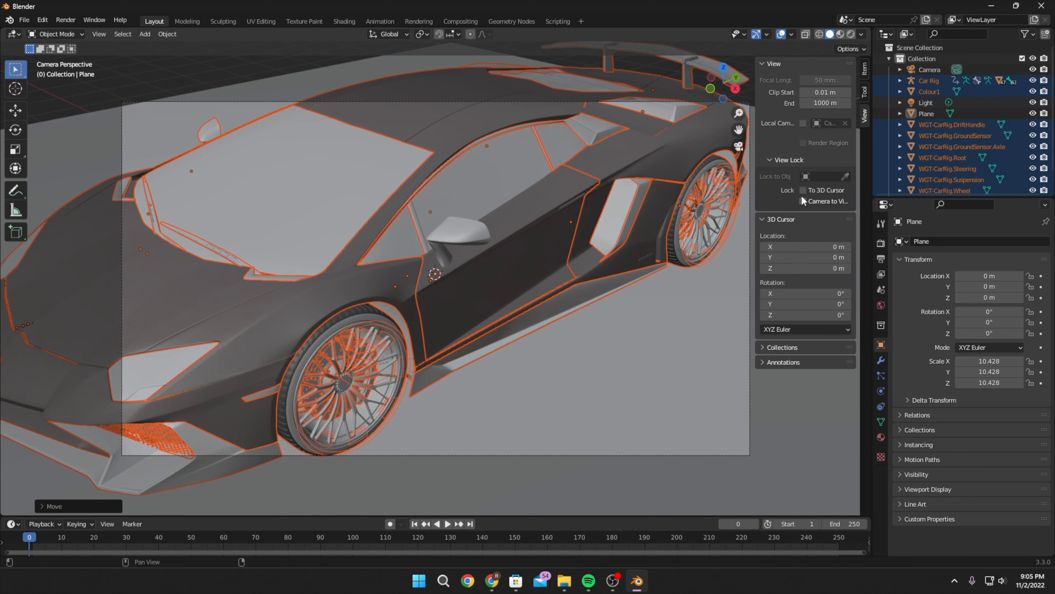
pyautogui.click(803, 202)
pyautogui.press('n')
pyautogui.moveTo(669, 243); pyautogui.dragTo(533, 256, button='middle')
pyautogui.press('KP_0')
# Save the file as "Blender Tutorial Project" in the folder E:\Blender\Currently working on.
pyautogui.click(42, 19)
pyautogui.moveTo(24, 19)
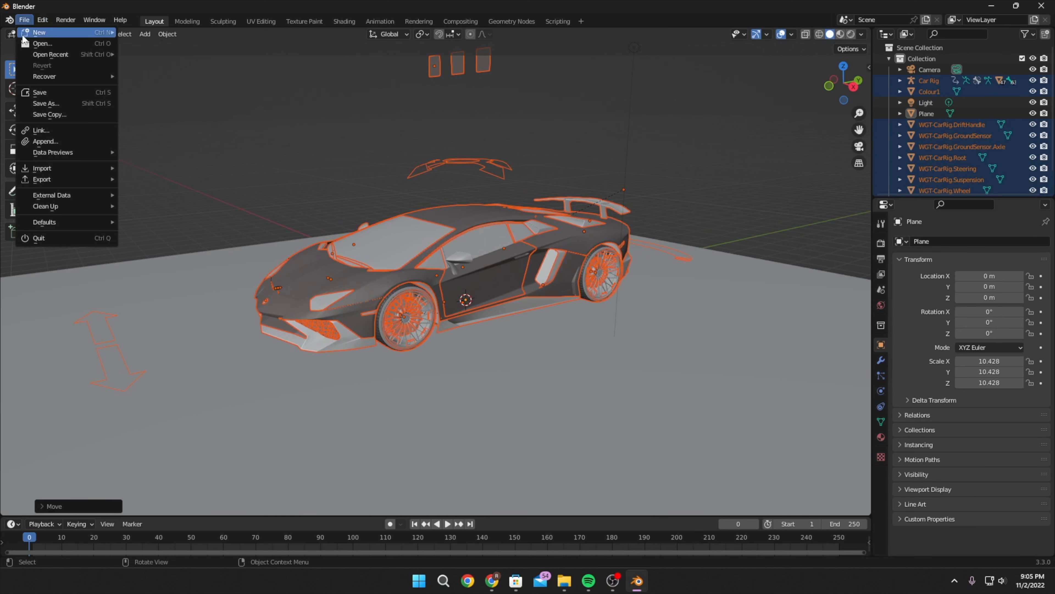
pyautogui.click(49, 104)
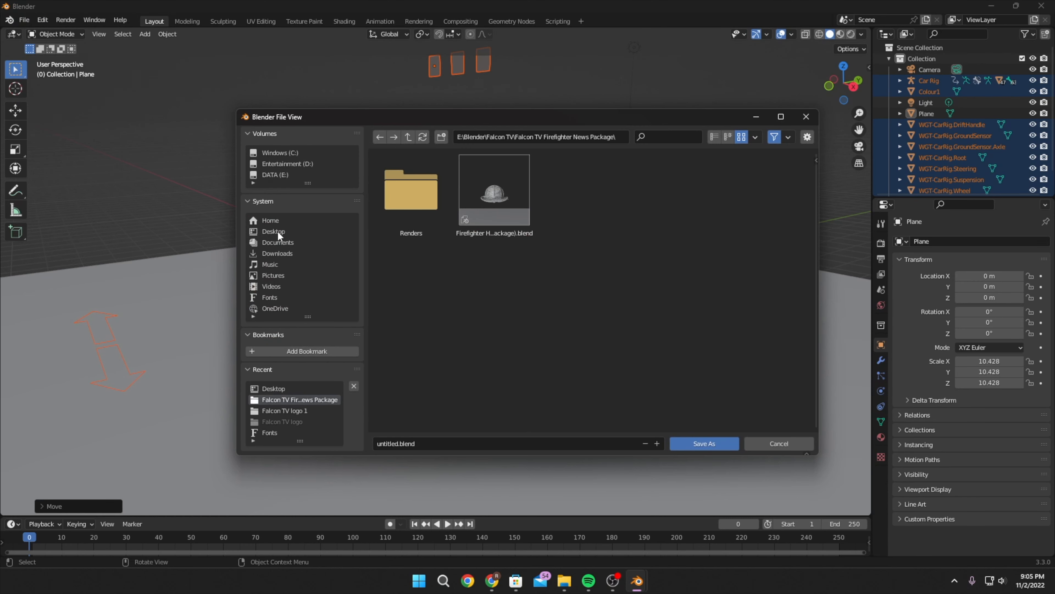
pyautogui.press('BackSpace')
pyautogui.press('BackSpace')
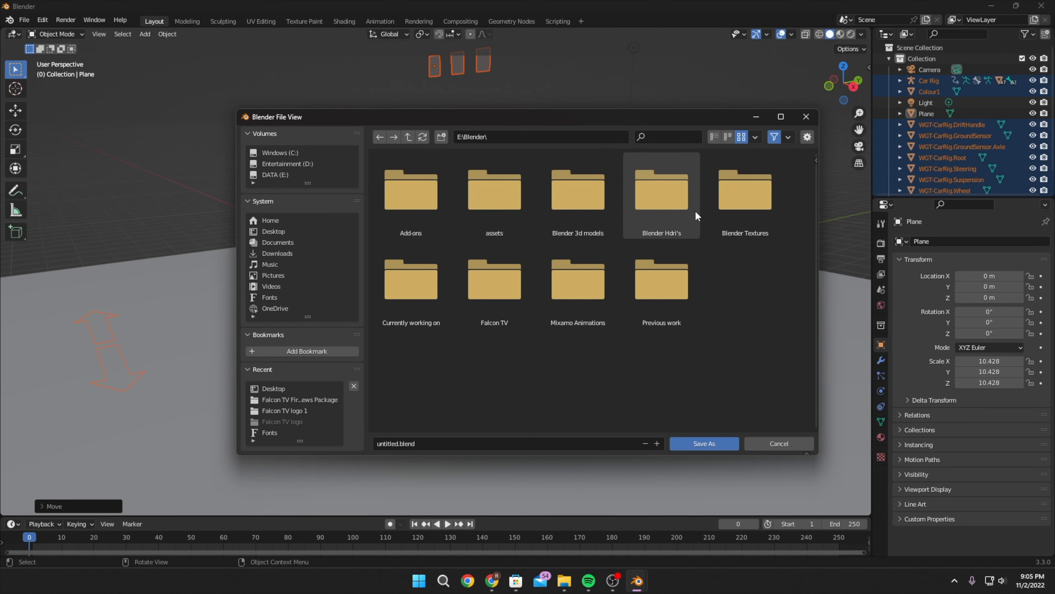
pyautogui.doubleClick(411, 281)
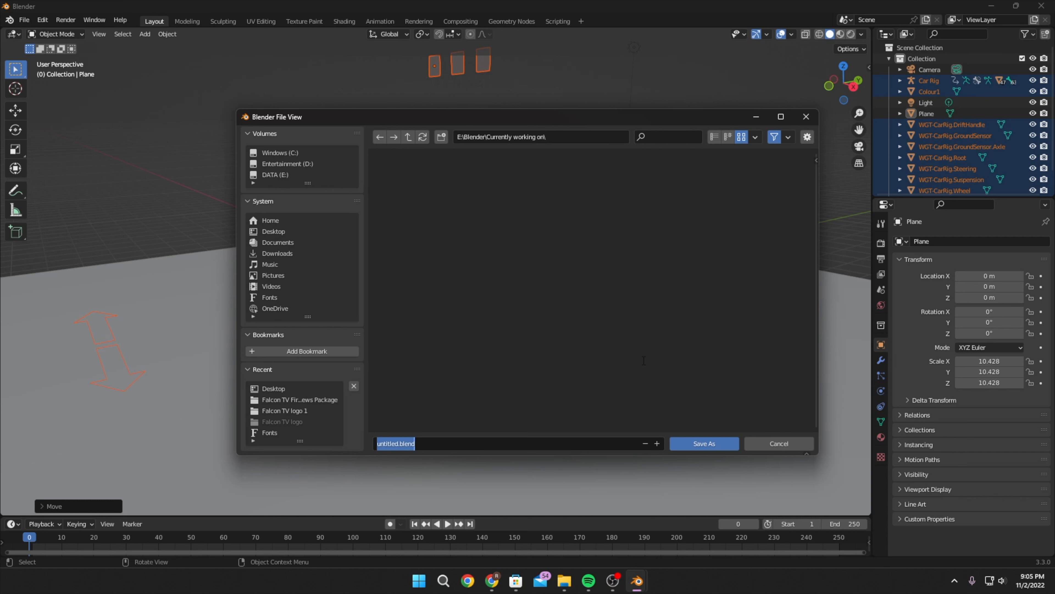
pyautogui.write('Blender Tutorial Project')
pyautogui.press('Return')
pyautogui.click(705, 447)
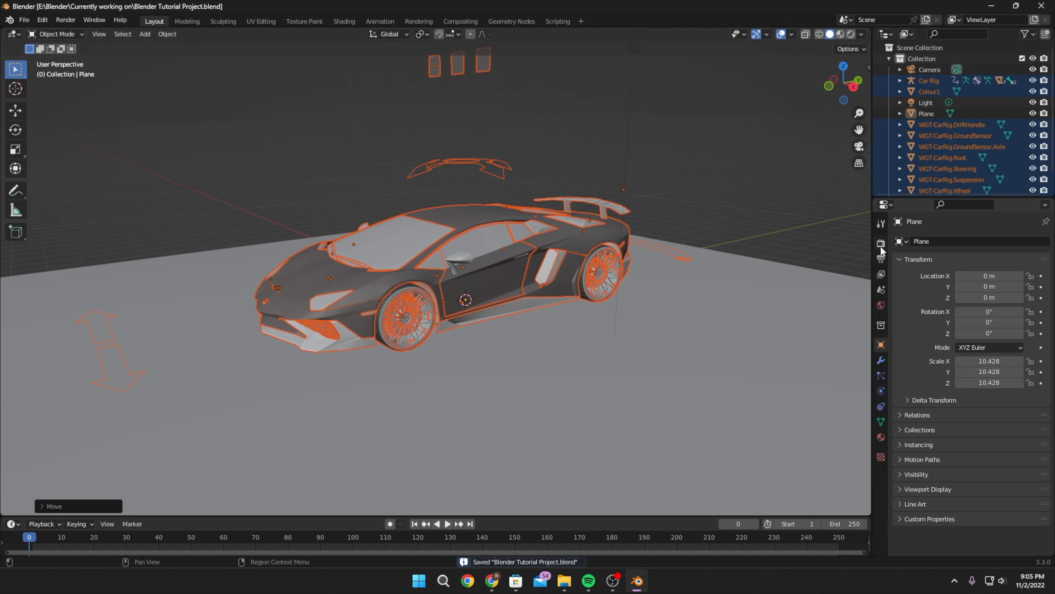
# Enable Ambient Occlusion, Bloom and Screen Space Reflections for the Eevee render.
pyautogui.click(881, 244)
pyautogui.click(907, 319)
pyautogui.click(907, 333)
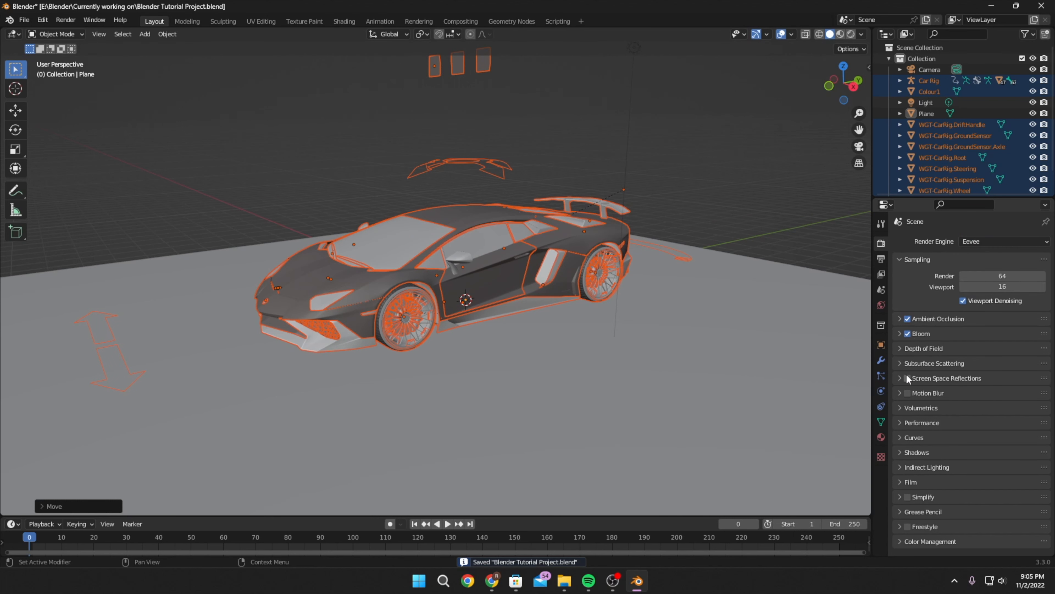
pyautogui.click(908, 378)
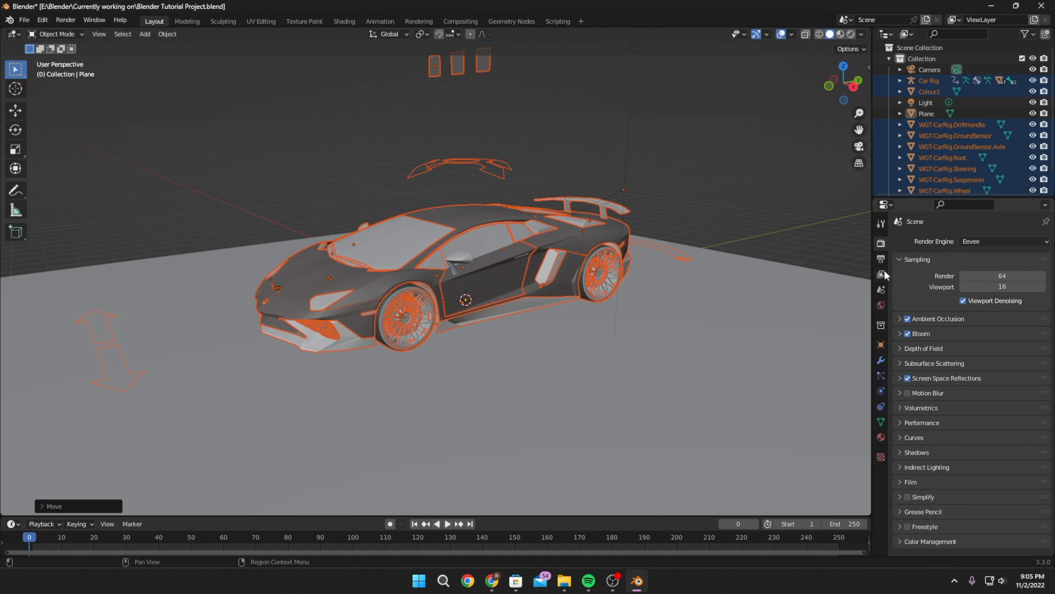
# Set the output resolution's Y value to 850 px and adjust the camera's framing of the car.
pyautogui.click(880, 259)
pyautogui.press('KP_0')
pyautogui.click(982, 266)
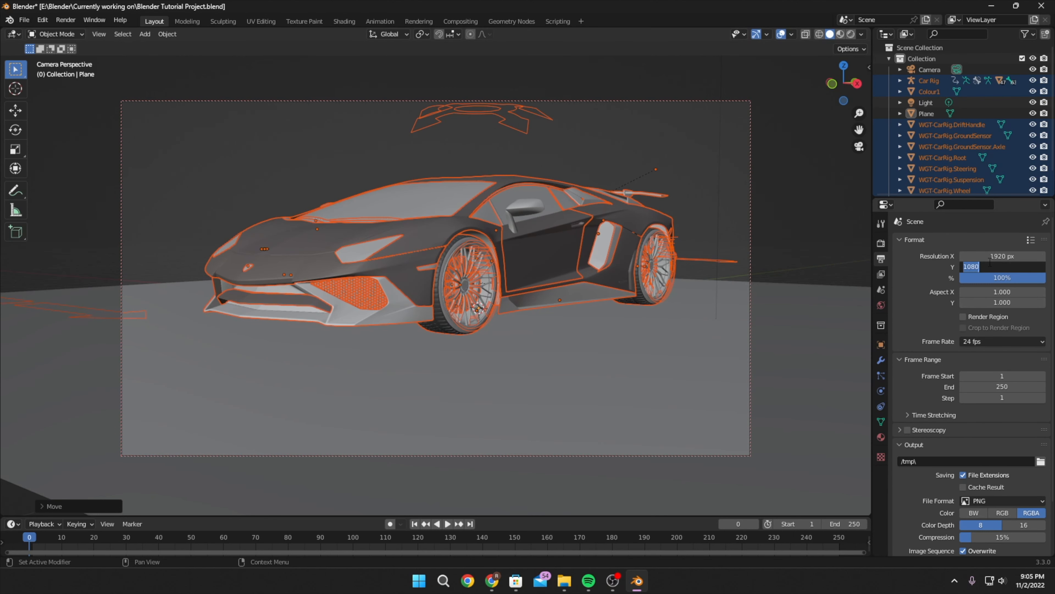
pyautogui.write('850')
pyautogui.press('Return')
pyautogui.moveTo(429, 254); pyautogui.dragTo(457, 247, button='middle')
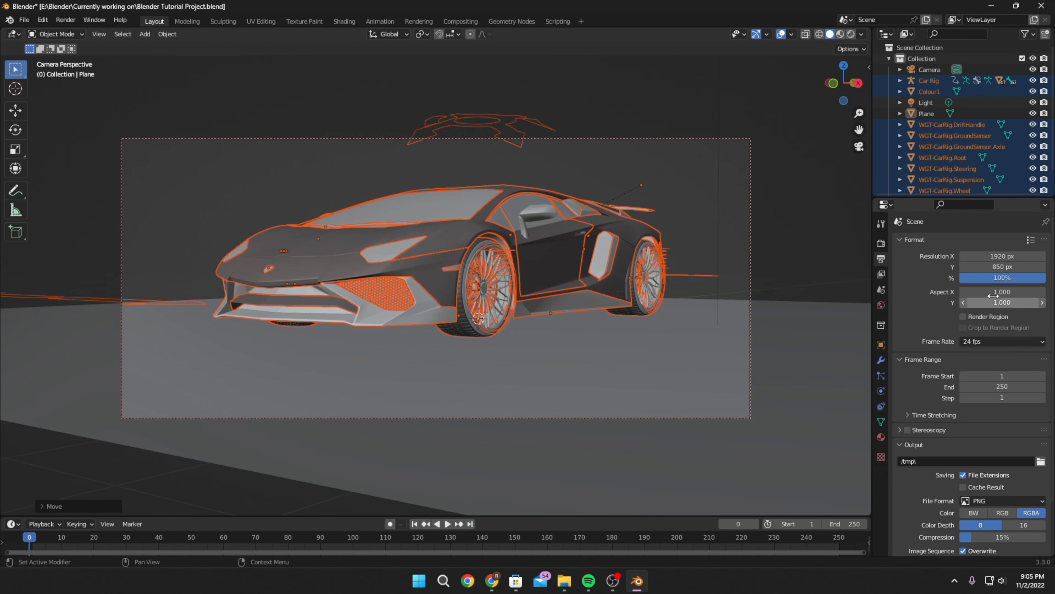
# Set the render output path to the Desktop folder.
pyautogui.scroll(-3, 966, 426)
pyautogui.click(1040, 400)
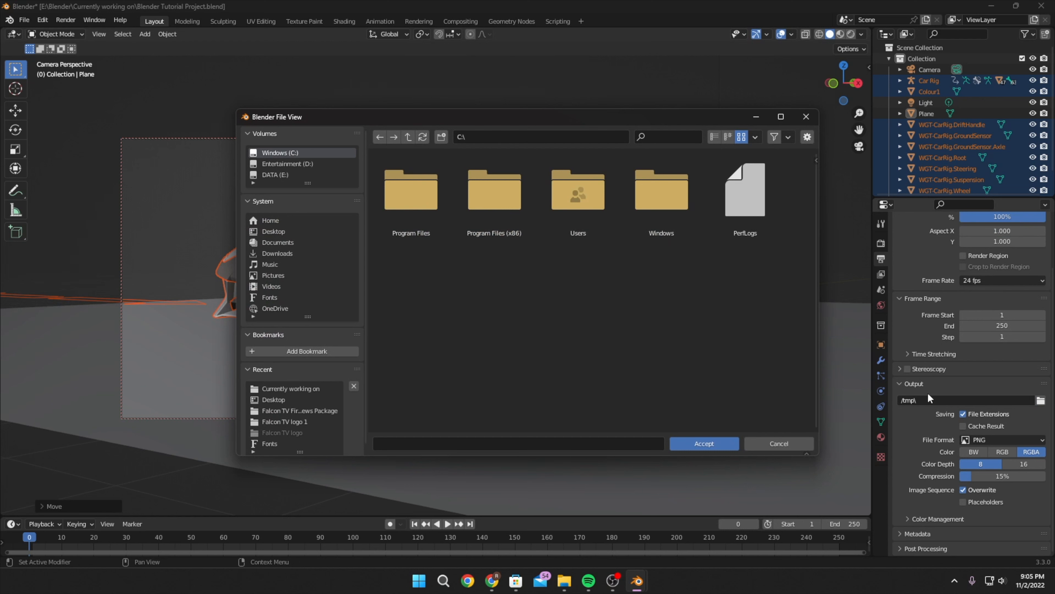
pyautogui.click(273, 232)
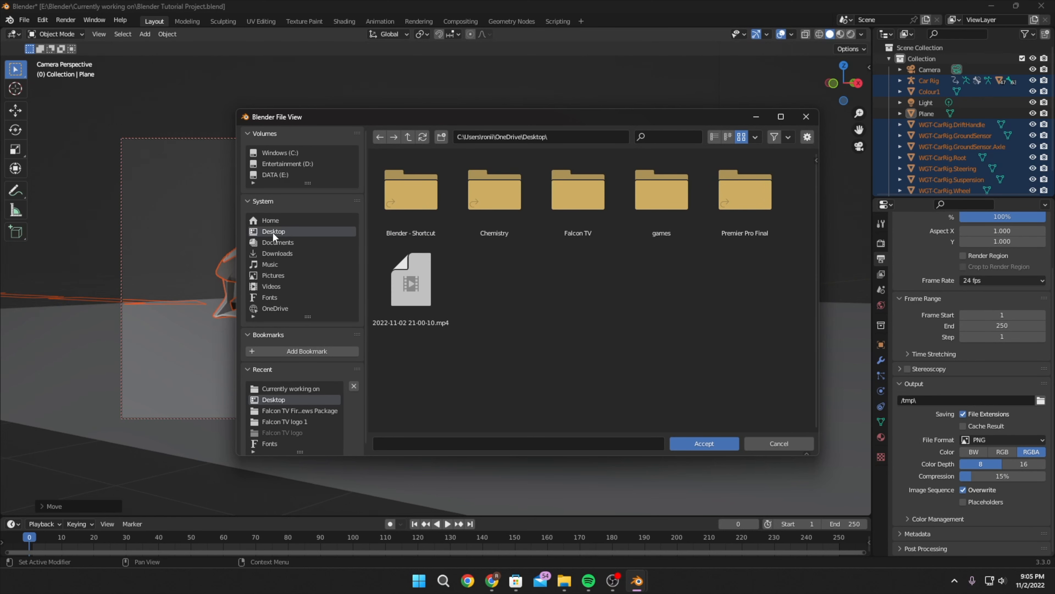
pyautogui.click(699, 443)
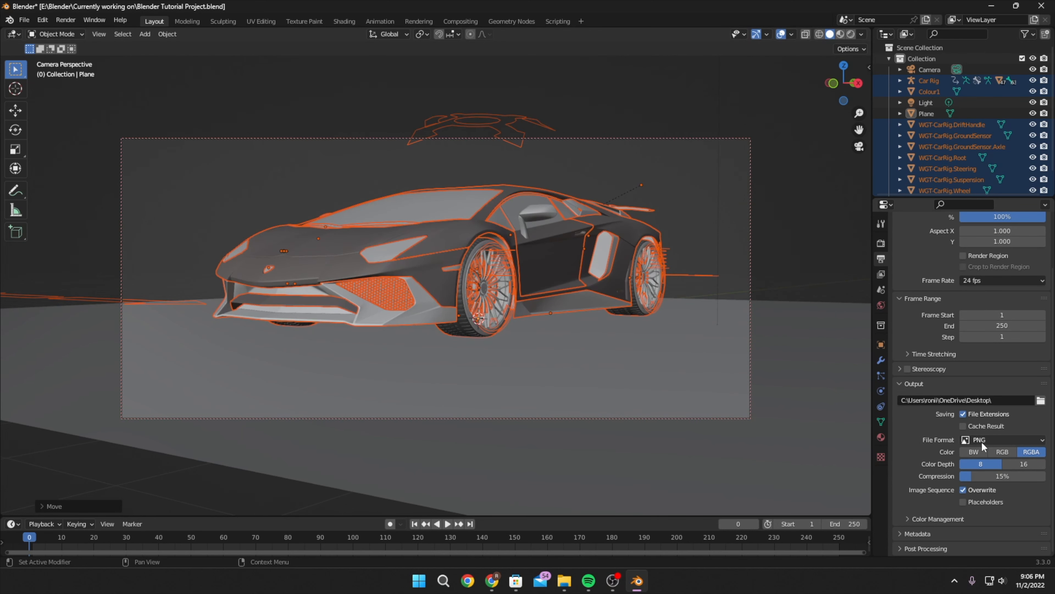
# Set the output format to FFmpeg Video with an MPEG-4 container, Perceptually Lossless quality and Good encoding speed.
pyautogui.click(1002, 439)
pyautogui.click(1002, 495)
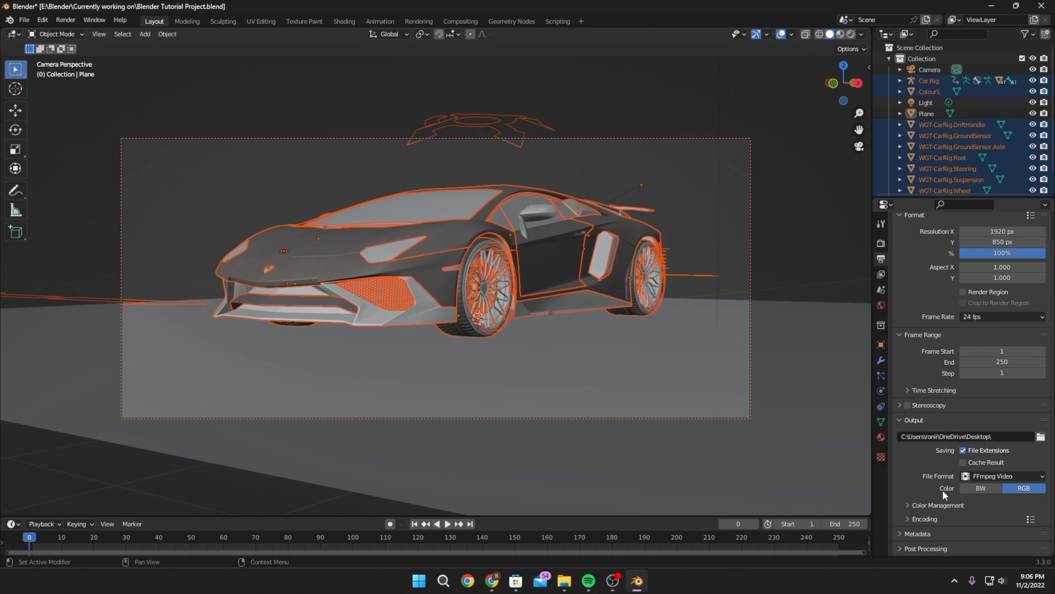
pyautogui.scroll(-4, 993, 419)
pyautogui.scroll(-2, 993, 420)
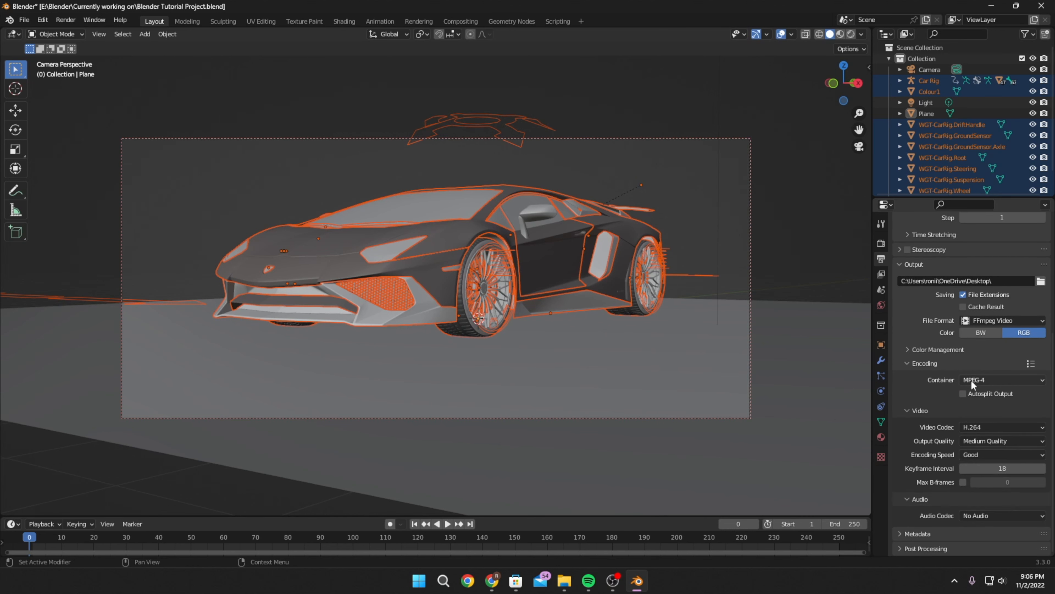
pyautogui.click(982, 442)
pyautogui.click(988, 477)
pyautogui.click(973, 454)
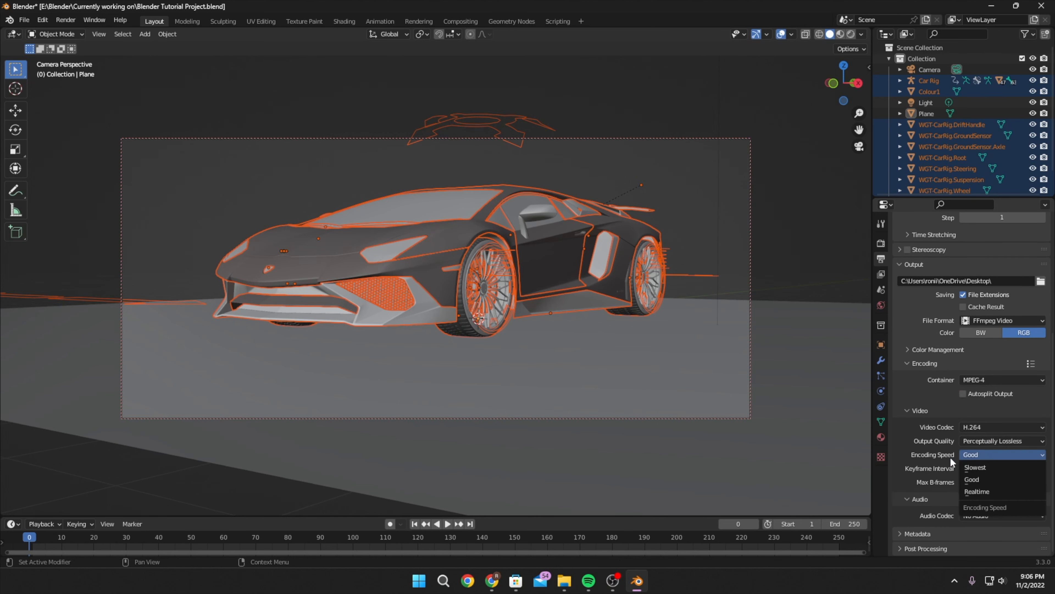
pyautogui.click(973, 482)
# Examine the Metadata, Post Processing and encoding speed output settings, collapsing the Video and Audio sections.
pyautogui.click(915, 535)
pyautogui.scroll(-9, 920, 455)
pyautogui.click(926, 549)
pyautogui.scroll(-2, 929, 513)
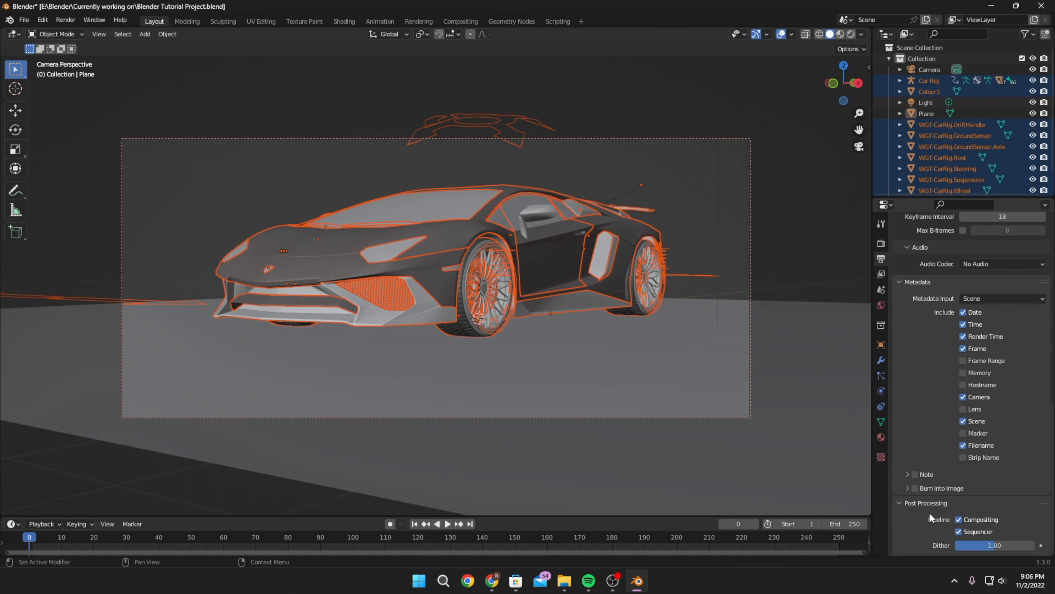
pyautogui.scroll(6, 905, 477)
pyautogui.scroll(3, 905, 478)
pyautogui.click(905, 479)
pyautogui.scroll(2, 905, 478)
pyautogui.click(994, 453)
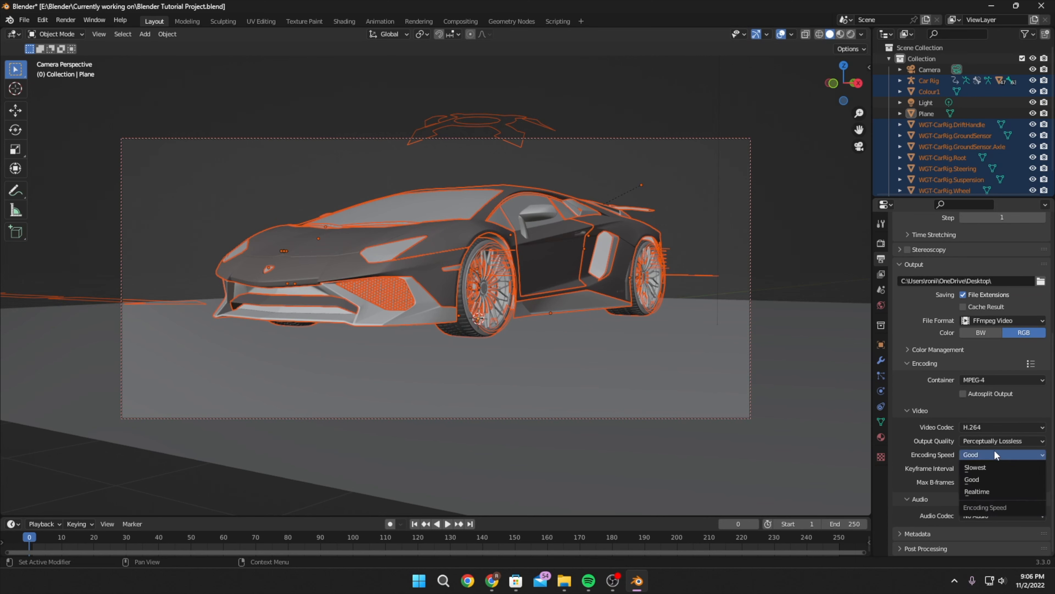
pyautogui.click(906, 499)
pyautogui.click(916, 433)
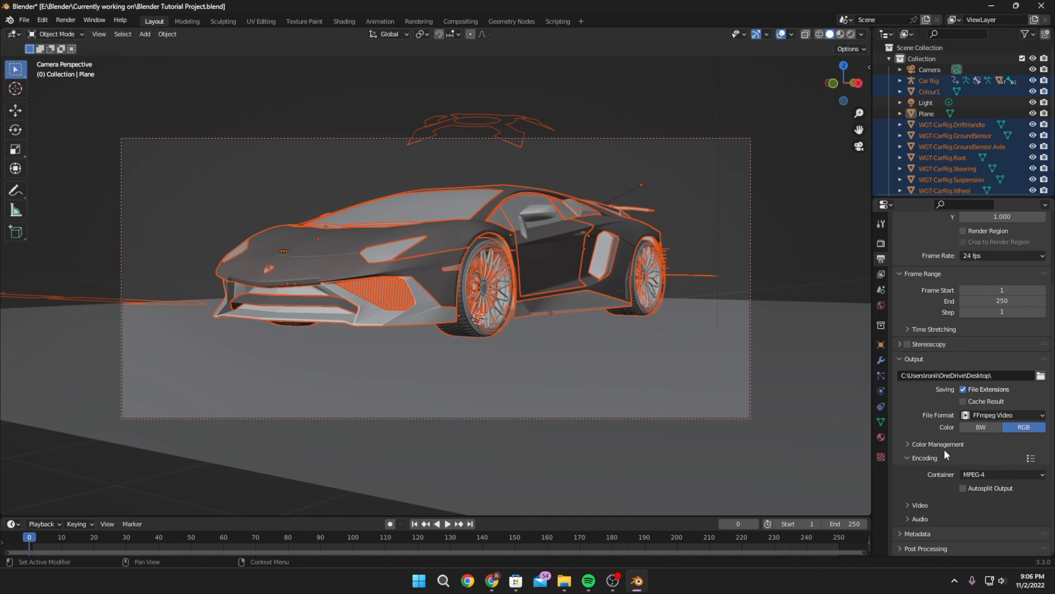
pyautogui.scroll(1, 939, 399)
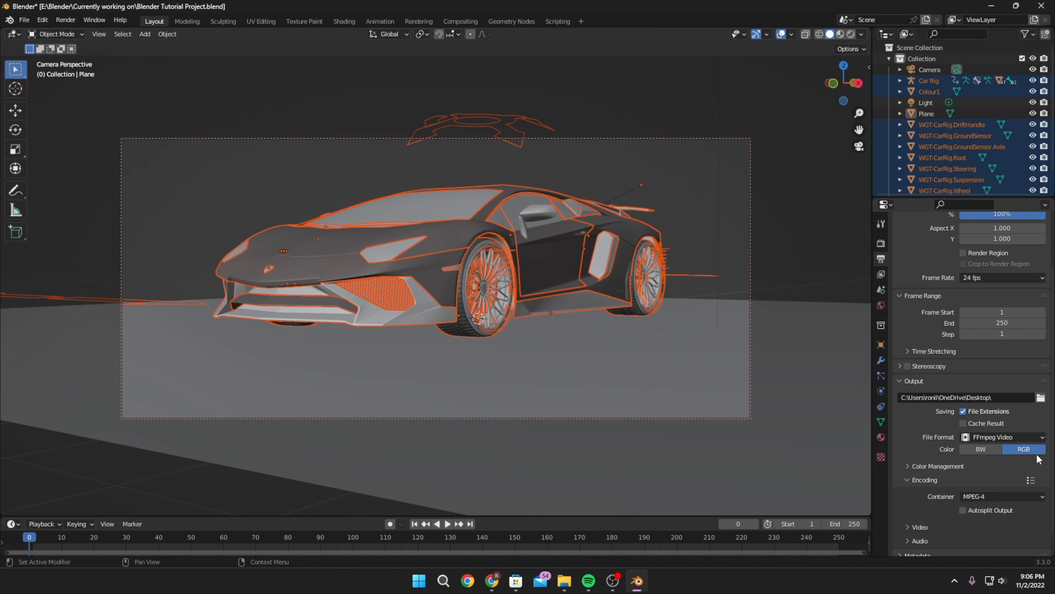
pyautogui.click(907, 380)
# Look through the view layer, scene, world, modifier and material properties, ending on the render settings.
pyautogui.click(881, 274)
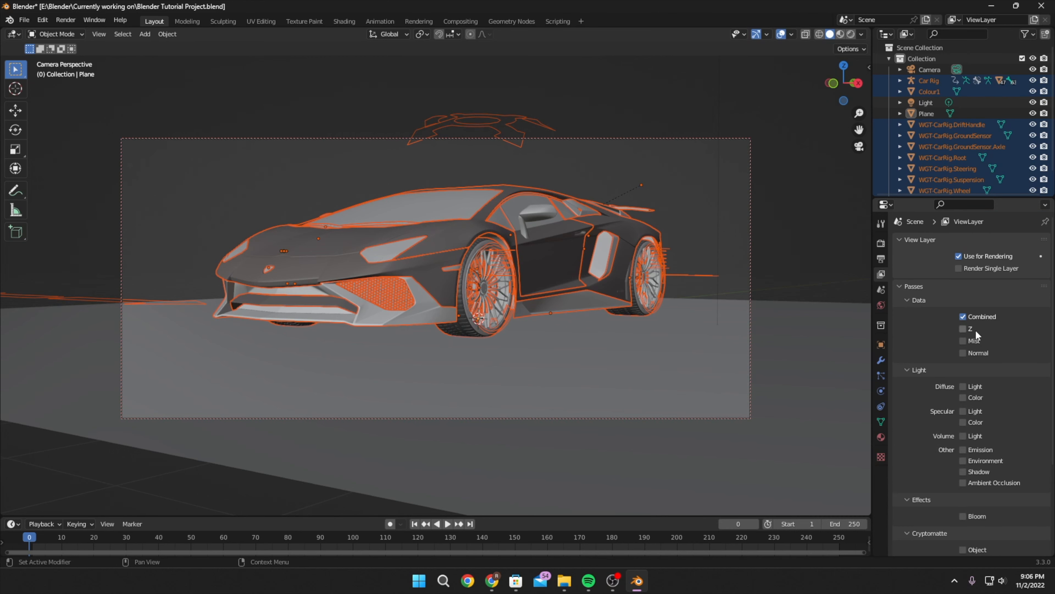
pyautogui.click(881, 290)
pyautogui.click(881, 305)
pyautogui.click(881, 360)
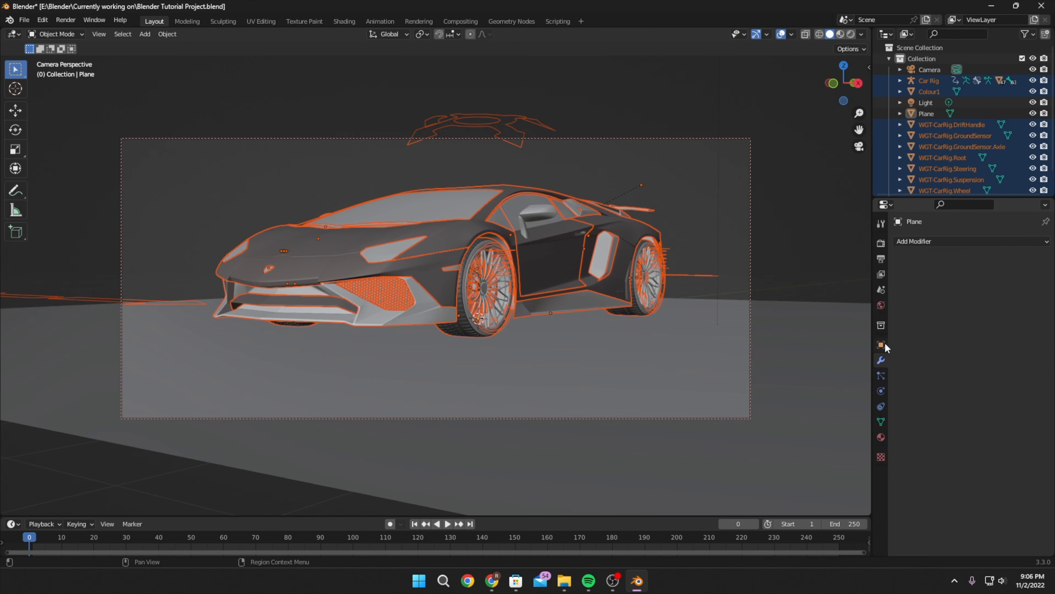
pyautogui.click(880, 437)
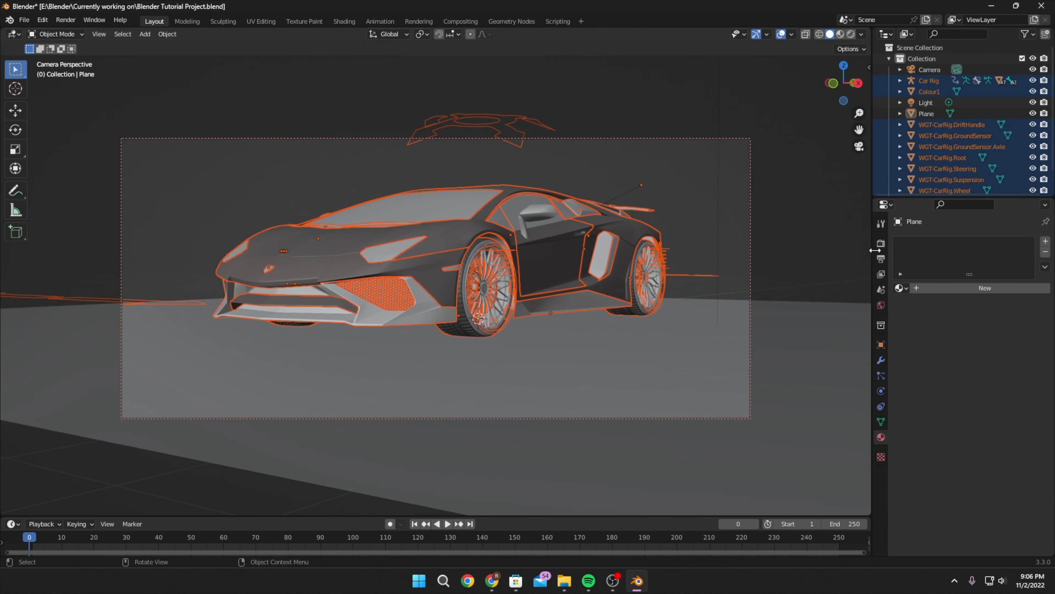
pyautogui.click(881, 242)
# Examine the car's wireframe and identify the rig parts and camera among the scene's objects.
pyautogui.moveTo(512, 285); pyautogui.dragTo(335, 166, button='middle')
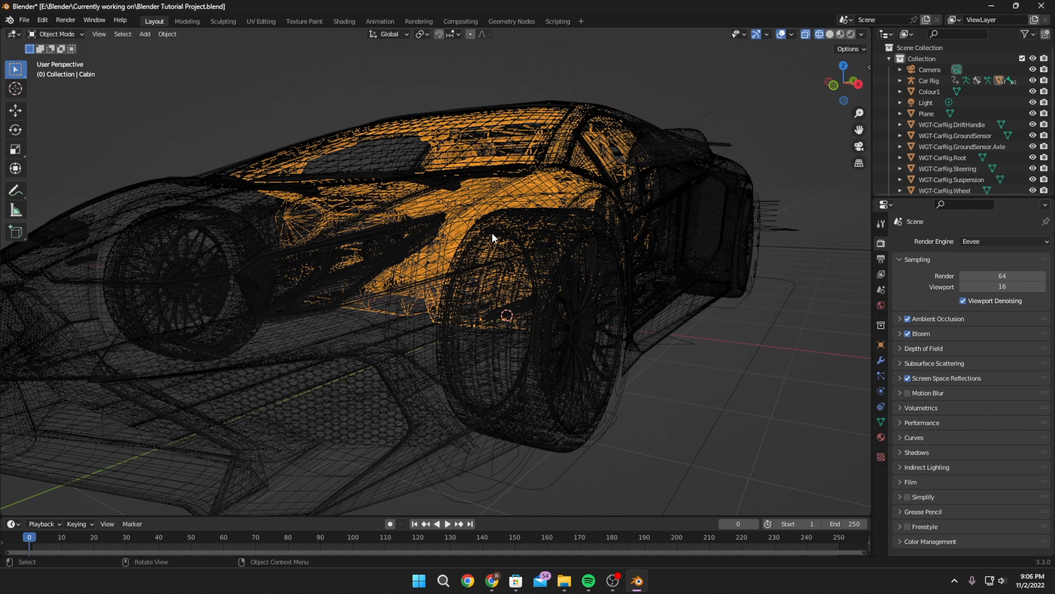
pyautogui.scroll(-2, 939, 102)
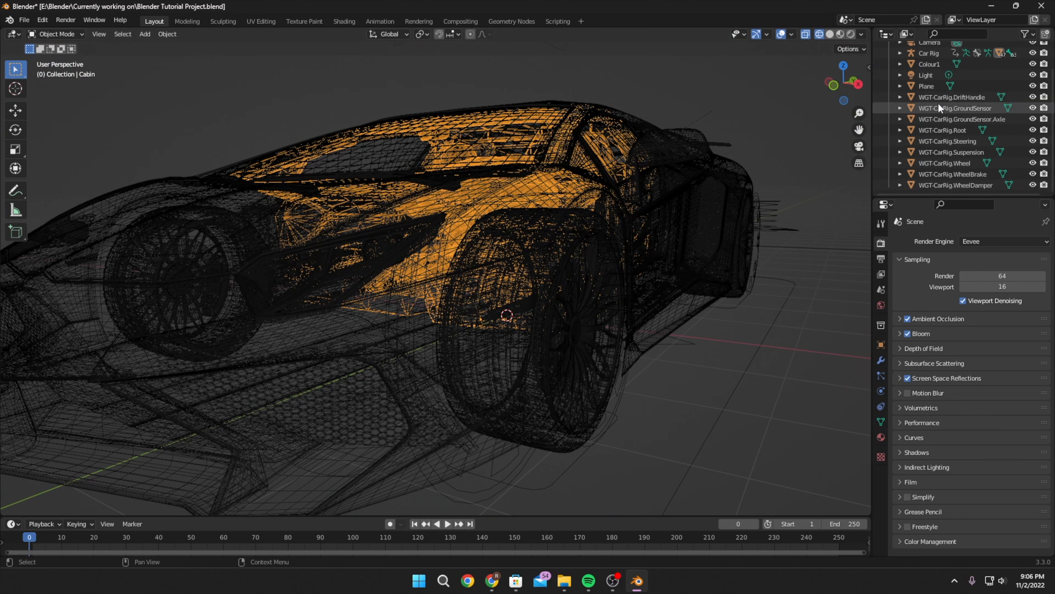
pyautogui.click(937, 118)
pyautogui.click(938, 163)
pyautogui.scroll(2, 939, 167)
pyautogui.click(927, 90)
pyautogui.click(927, 81)
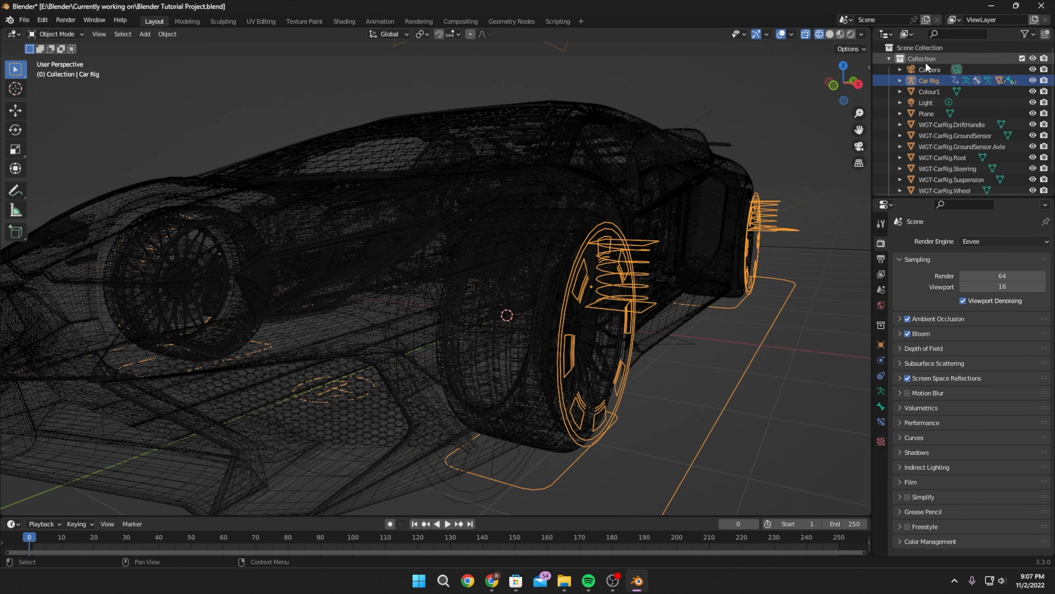
pyautogui.click(929, 70)
# Try to delete the scene's default light.
pyautogui.press('Home')
pyautogui.click(919, 103)
pyautogui.press('x')
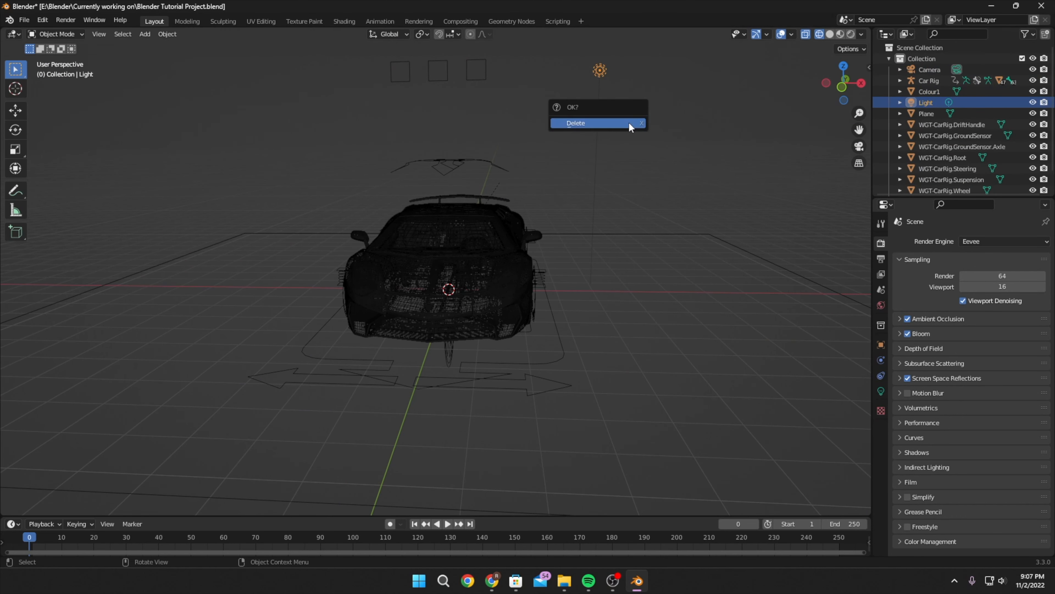
pyautogui.click(629, 123)
# Inspect the car's interior and switch the viewport from wireframe to Material Preview shading.
pyautogui.moveTo(590, 238); pyautogui.dragTo(506, 249, button='middle')
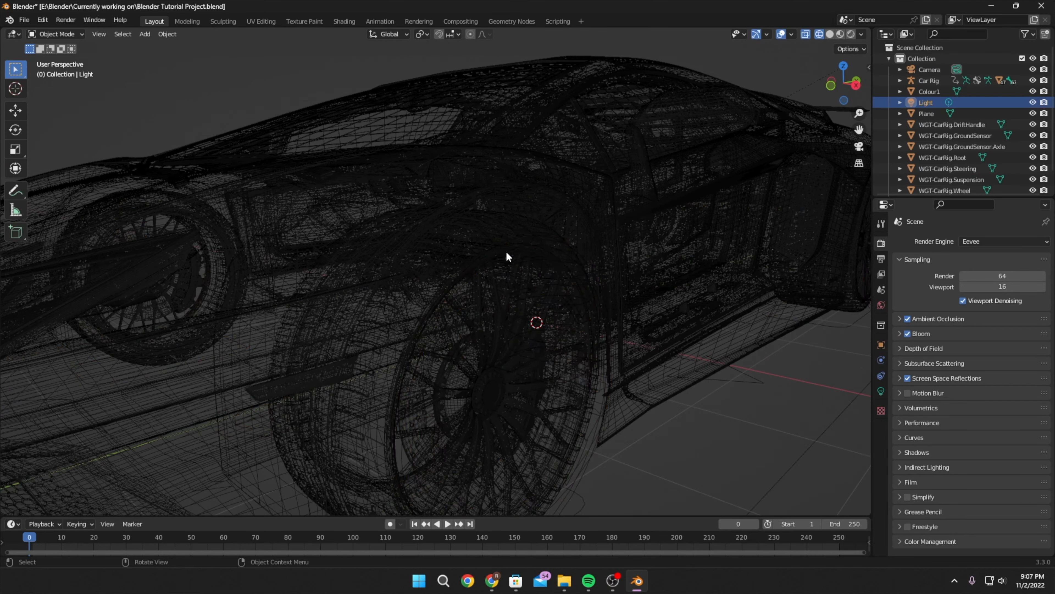
pyautogui.scroll(10, 433, 270)
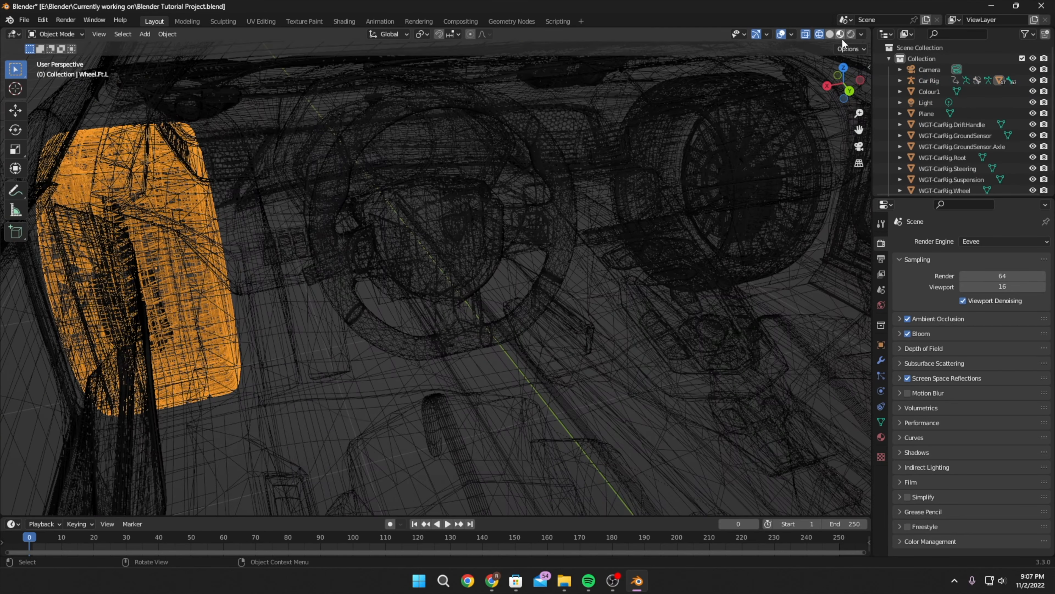
pyautogui.hotkey('shift', 'z')
pyautogui.moveTo(440, 226)
pyautogui.mouseDown(button='middle')
pyautogui.moveTo(616, 262)
pyautogui.moveTo(334, 330)
pyautogui.mouseUp(button='middle')
pyautogui.click(334, 329)
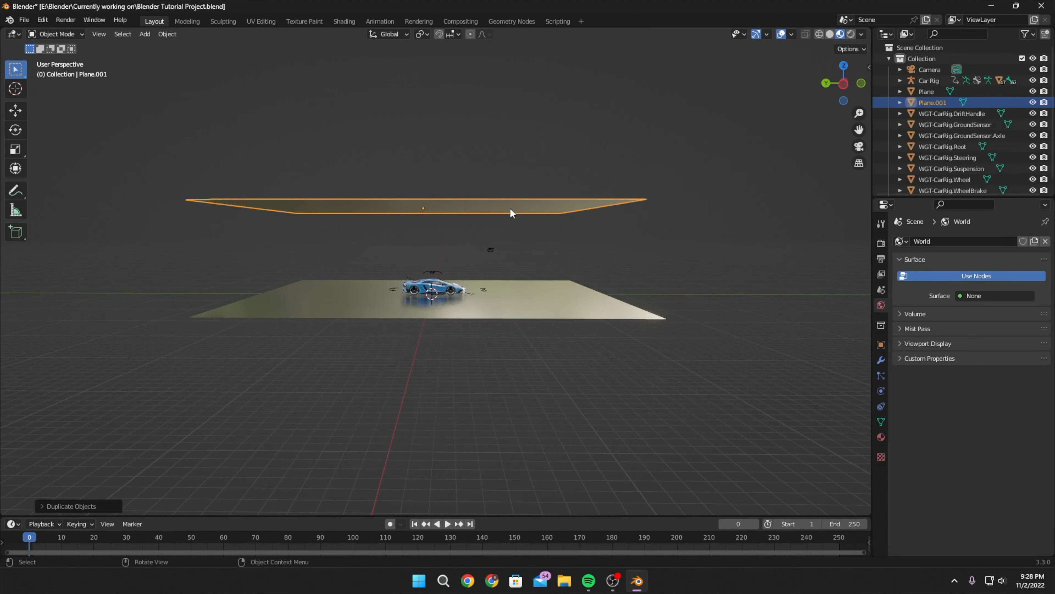
# Organize the scene's objects into collections, then duplicate the ceiling plane and position the copies as room walls.
pyautogui.moveTo(955, 174); pyautogui.dragTo(930, 183)
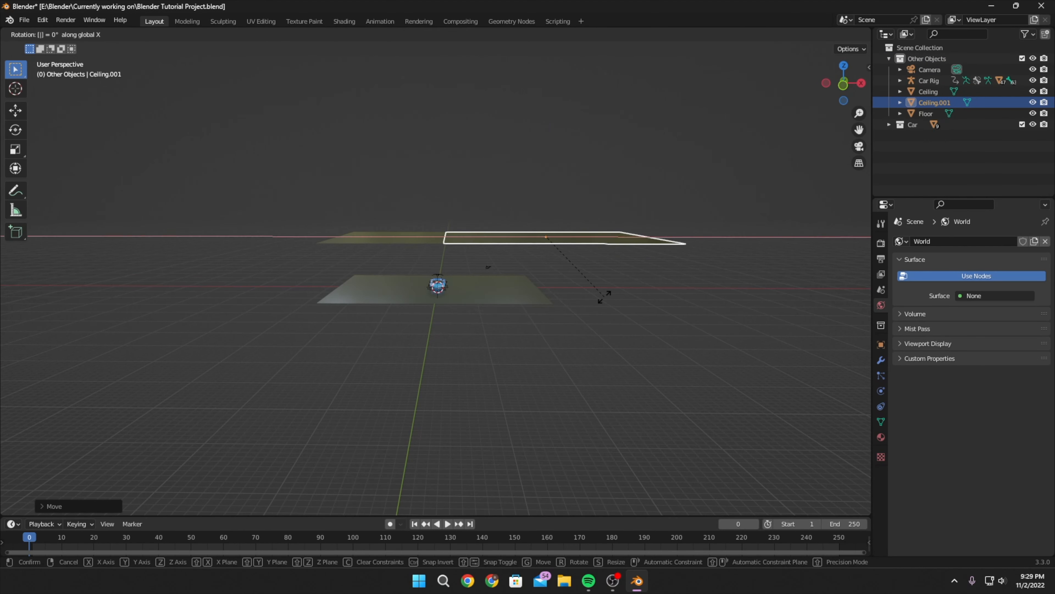
pyautogui.hotkey('shift', 'd')
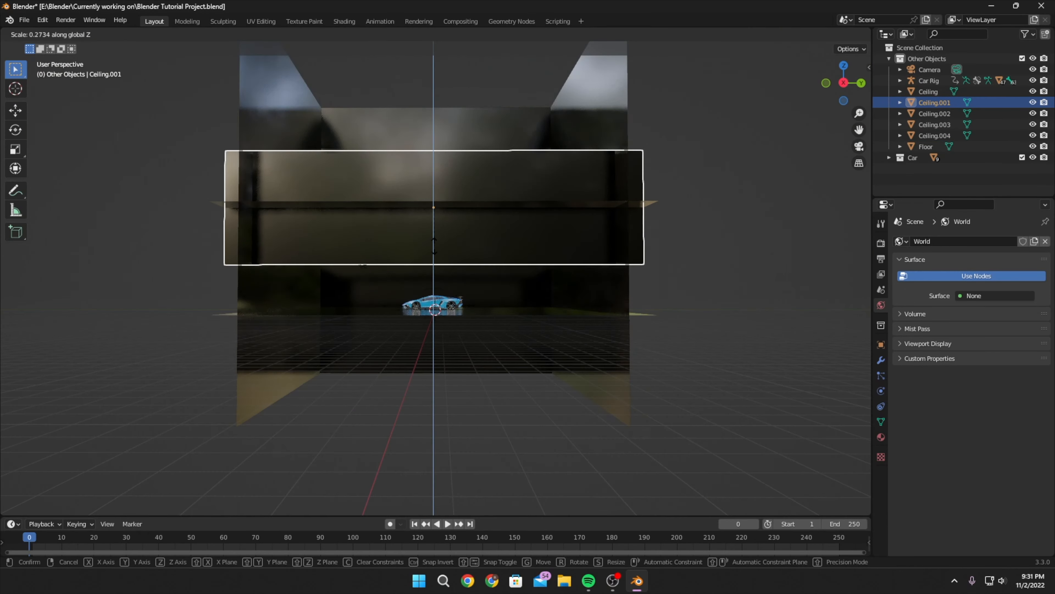
pyautogui.press('g')
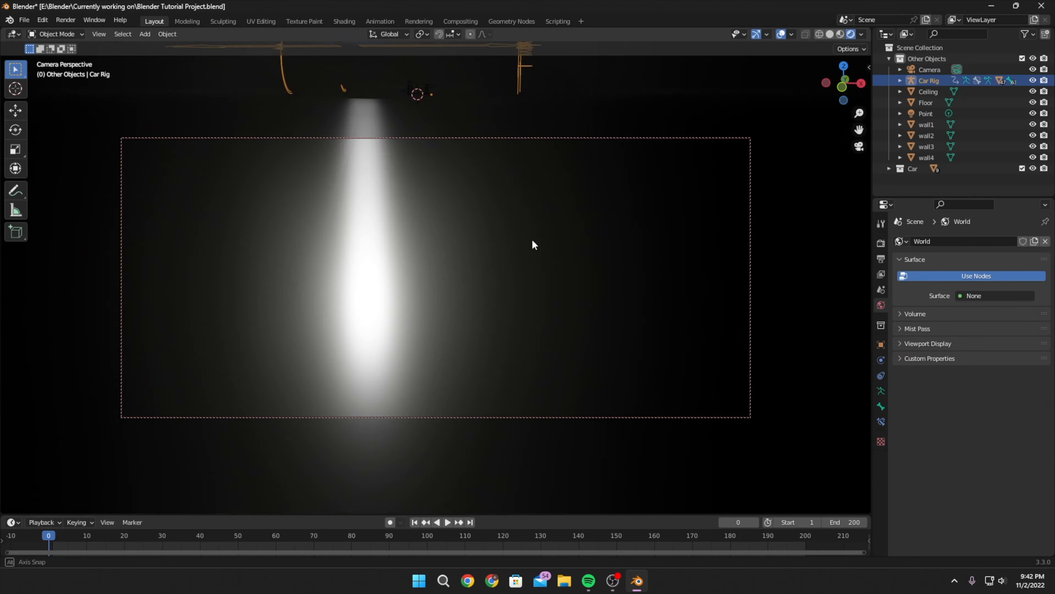
# Orbit the locked camera to reframe the shot of the car.
pyautogui.moveTo(535, 245); pyautogui.dragTo(452, 313, button='middle')
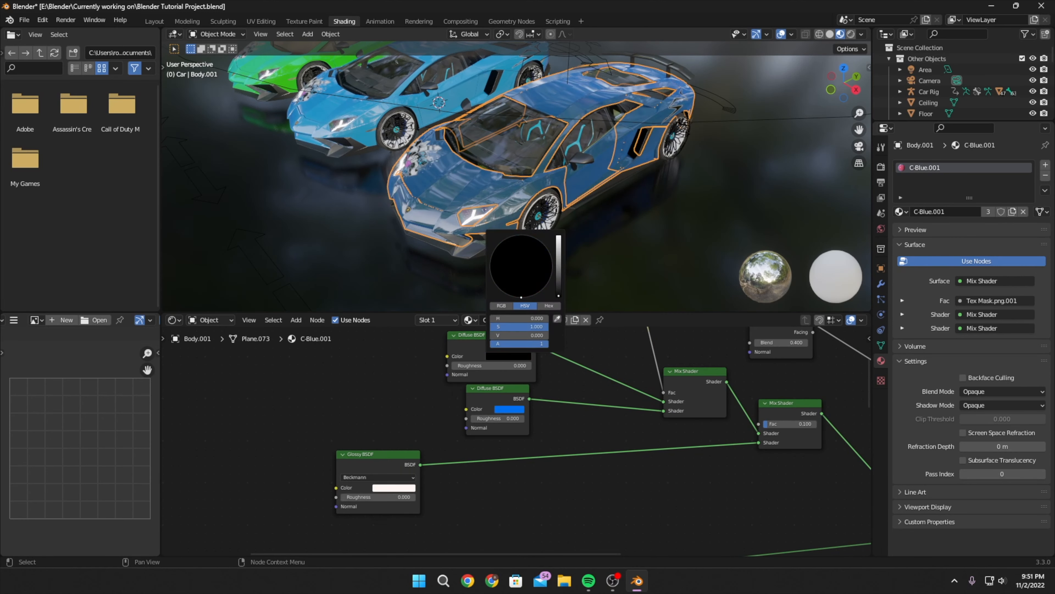
# Adjust the blue shader colours in the front car's C-Blue.001 body material.
pyautogui.click(522, 383)
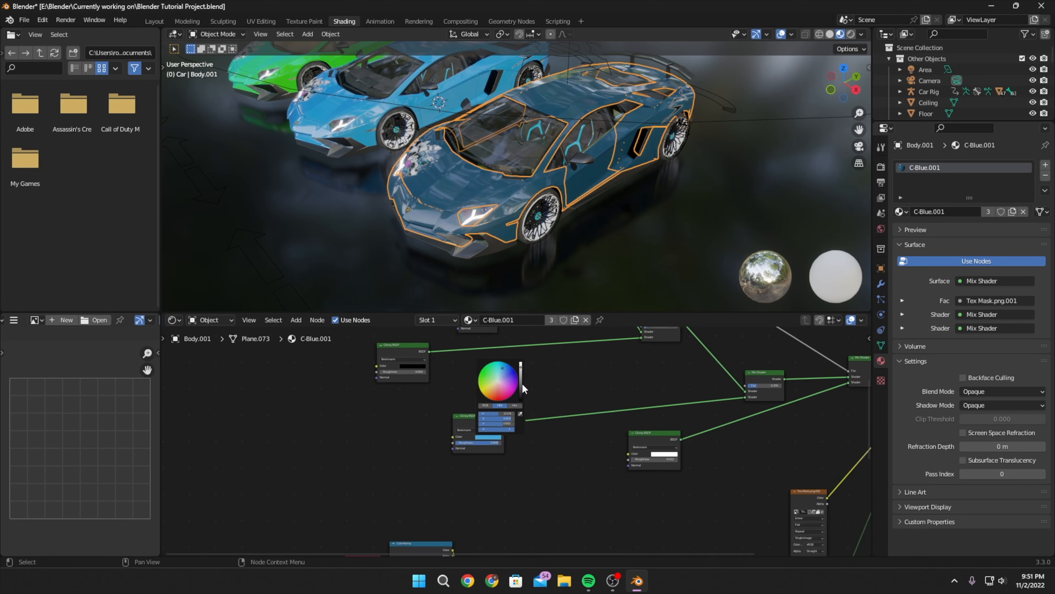